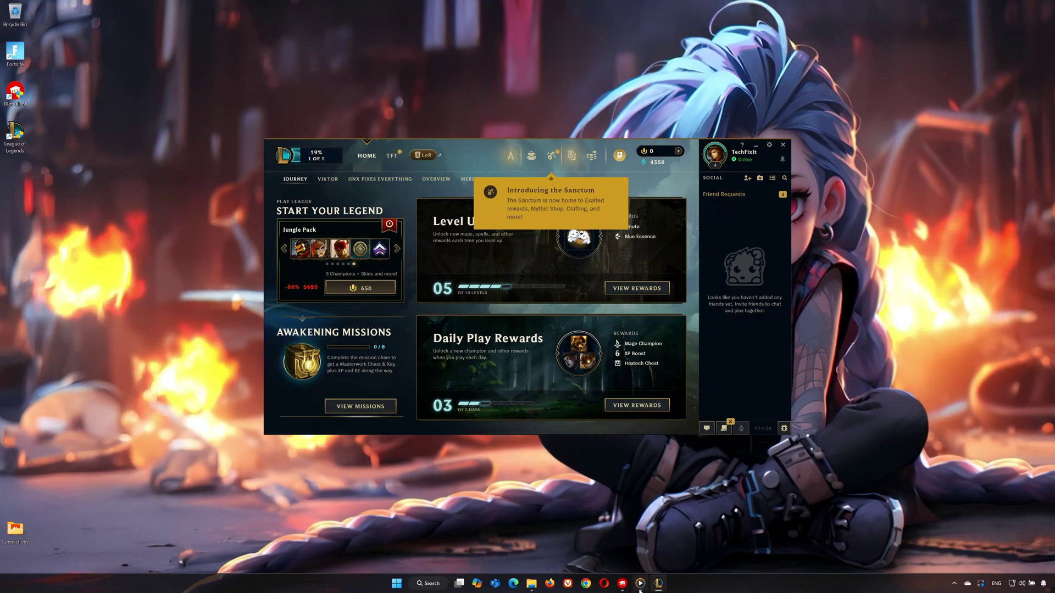
Step: Search the Start menu for Task Manager and launch the best match
{"action": "left_click", "coordinate": [399, 584]}
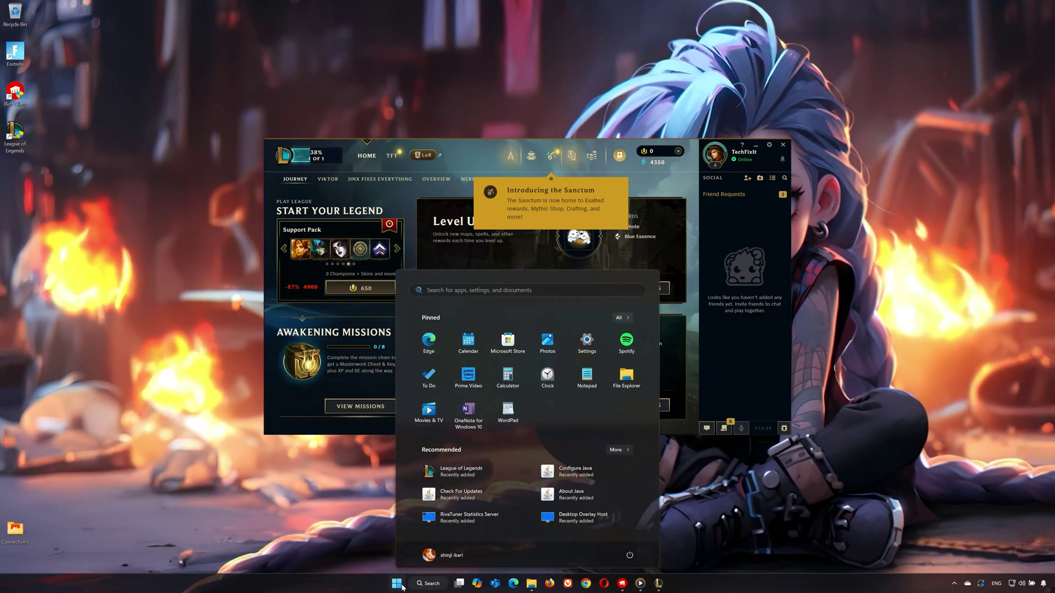
{"action": "type", "text": "TASK"}
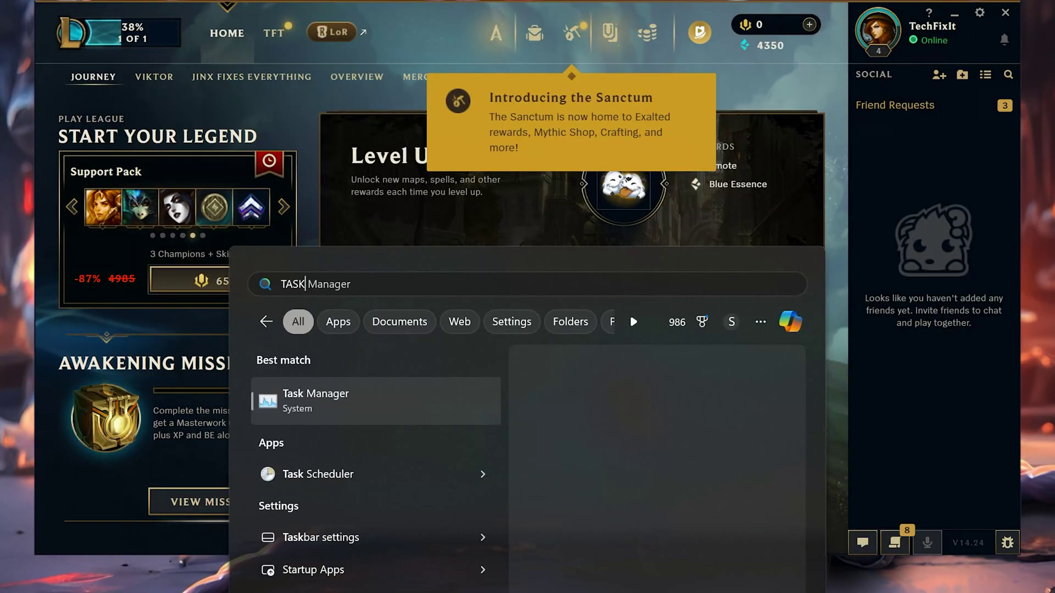
{"action": "left_click", "coordinate": [387, 406]}
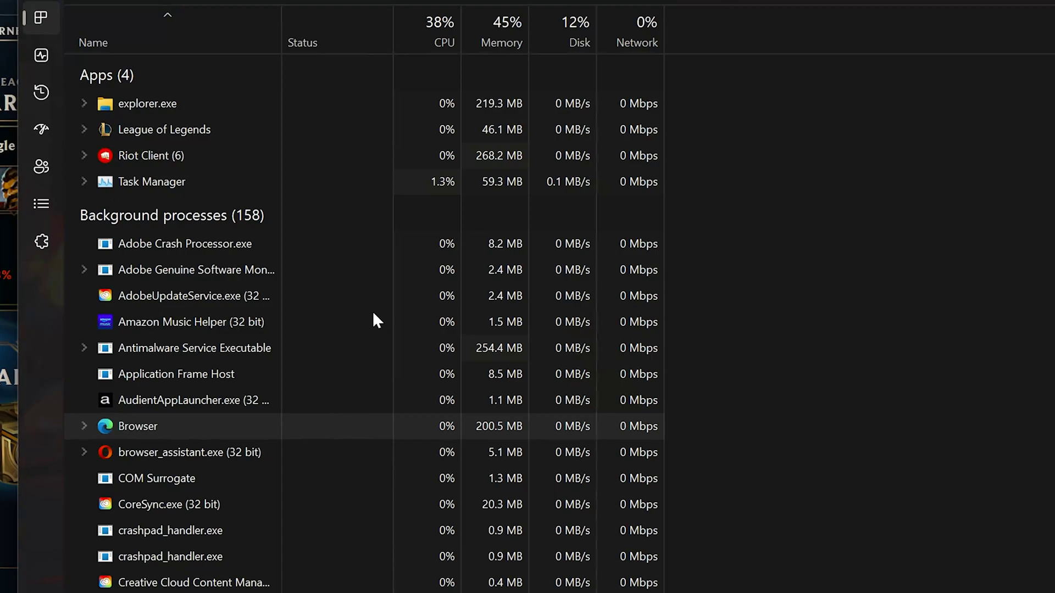
Step: End the LeagueClient.exe process from Task Manager's Details list
{"action": "left_click", "coordinate": [26, 199]}
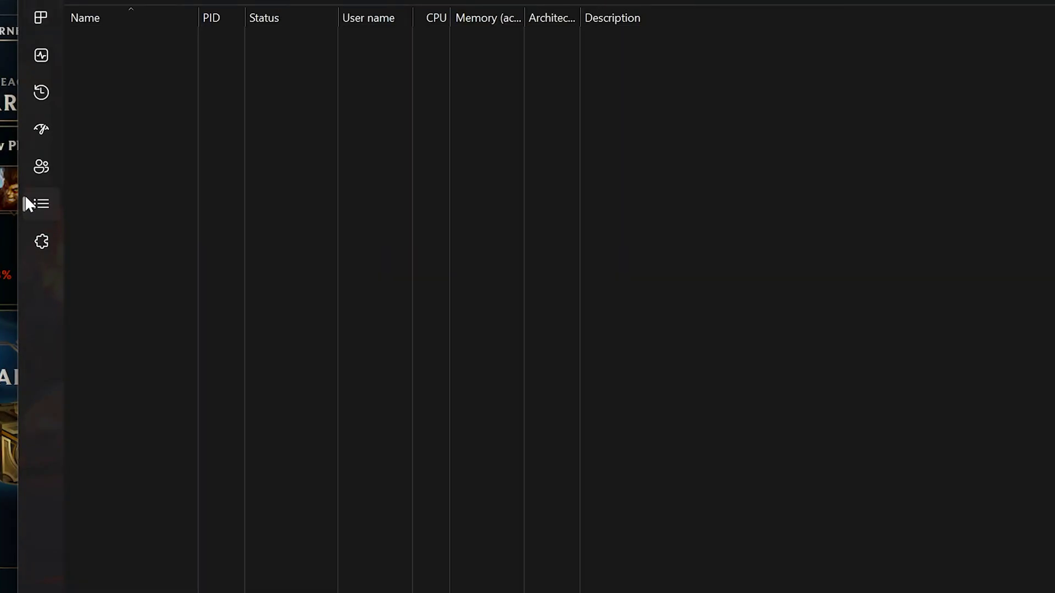
{"action": "left_click", "coordinate": [149, 93]}
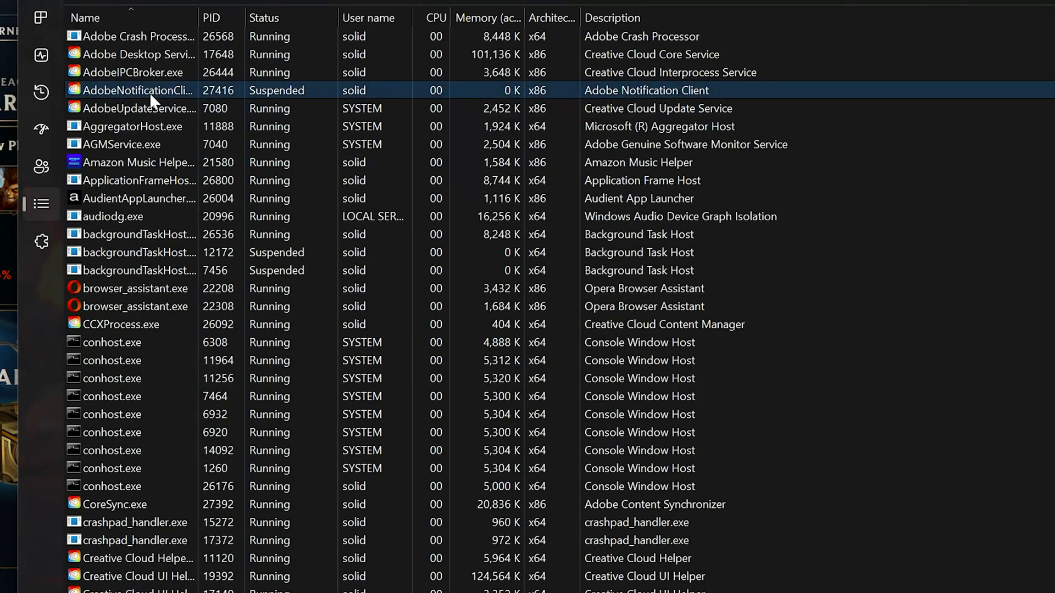
{"action": "key", "text": "l"}
{"action": "right_click", "coordinate": [179, 37]}
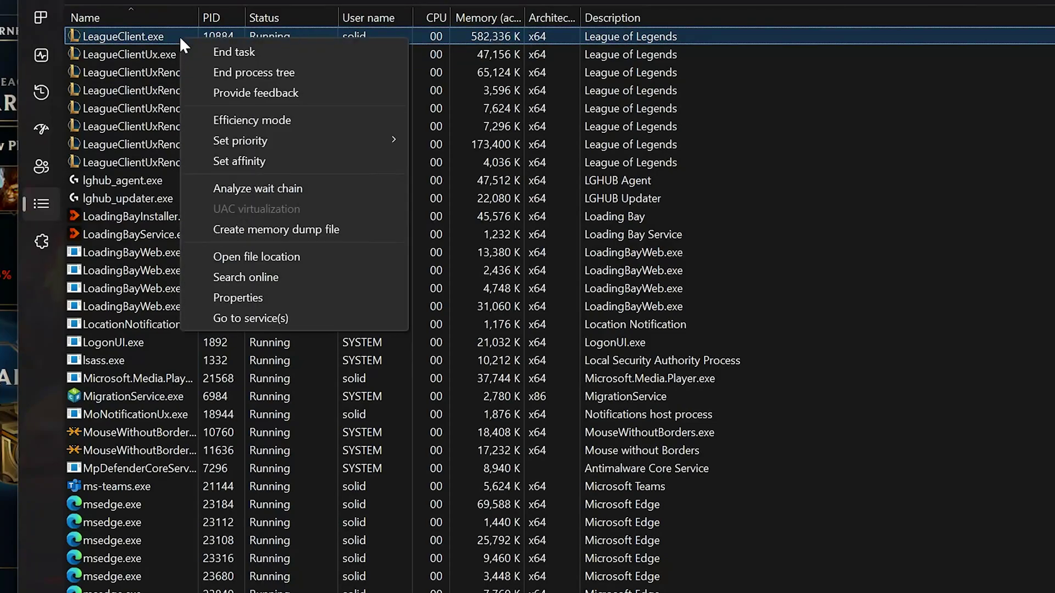
{"action": "left_click", "coordinate": [199, 46]}
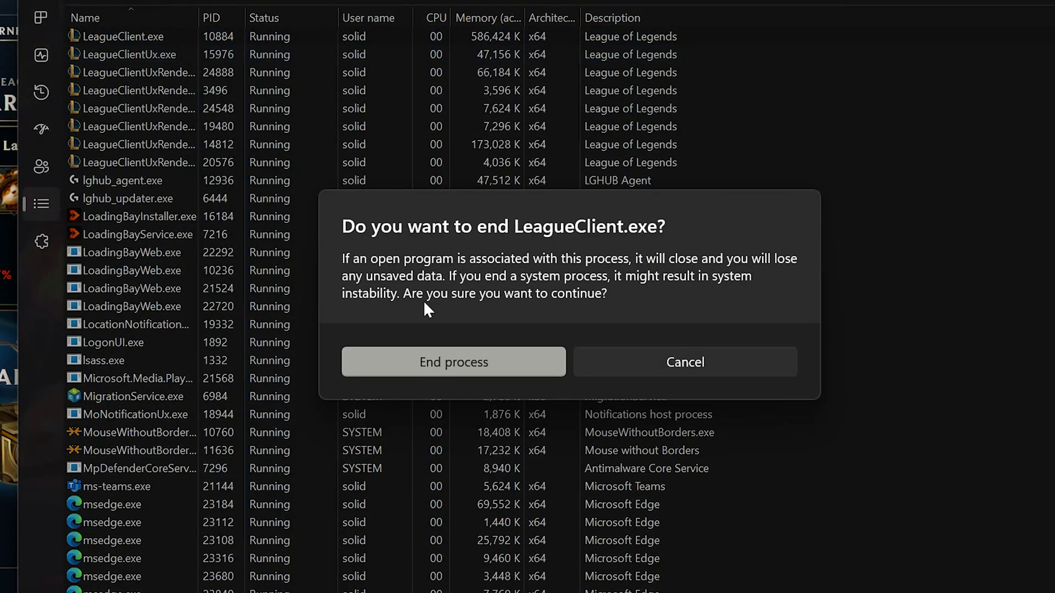
{"action": "left_click", "coordinate": [494, 366]}
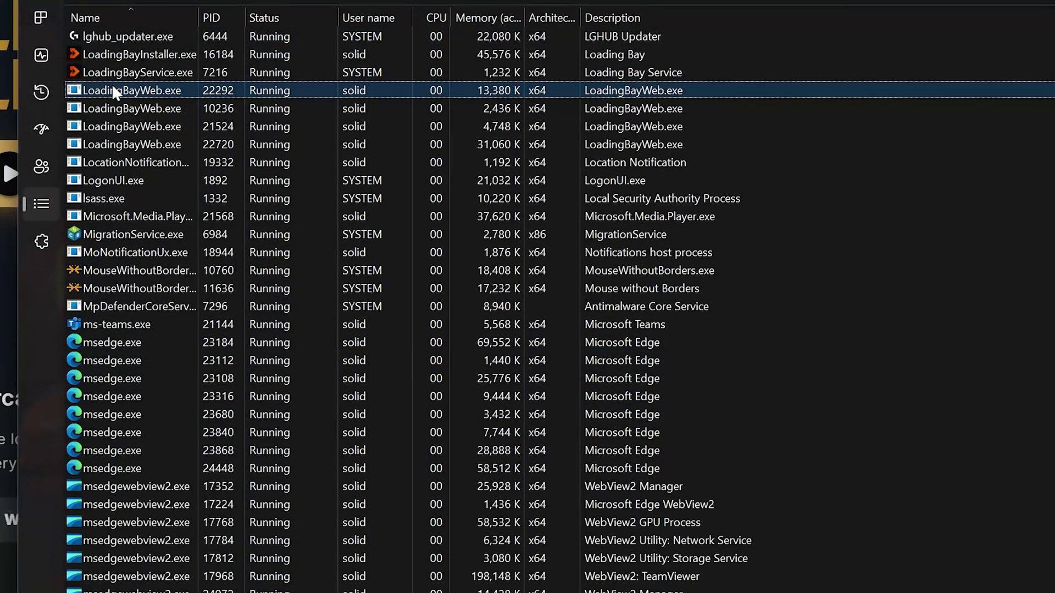
Step: End the Riot Client.exe and RiotClientServices.exe processes
{"action": "key", "text": "r"}
{"action": "left_click", "coordinate": [123, 73]}
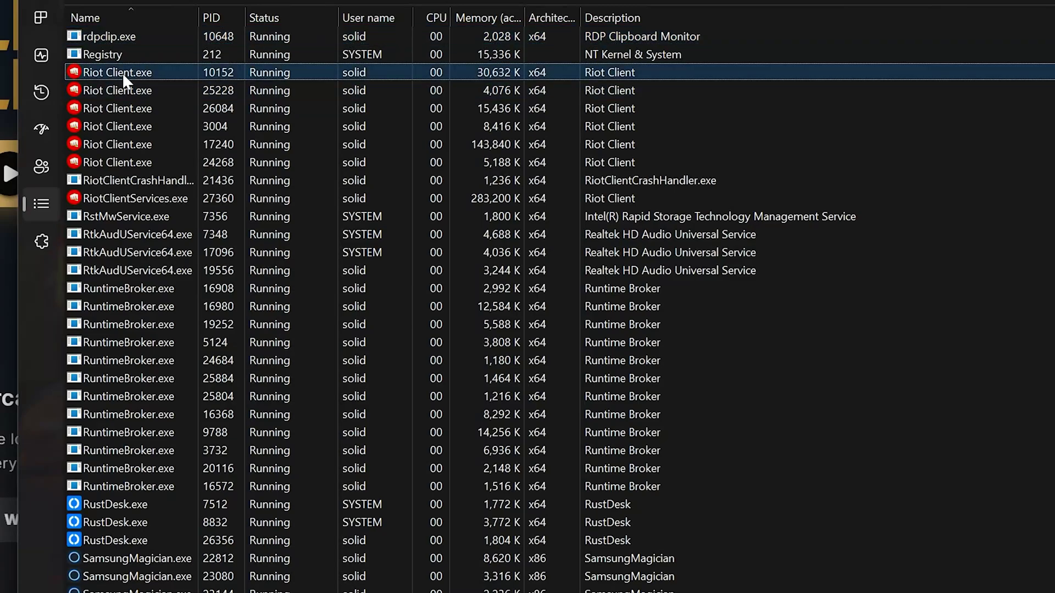
{"action": "key", "text": "Delete"}
{"action": "left_click", "coordinate": [454, 362]}
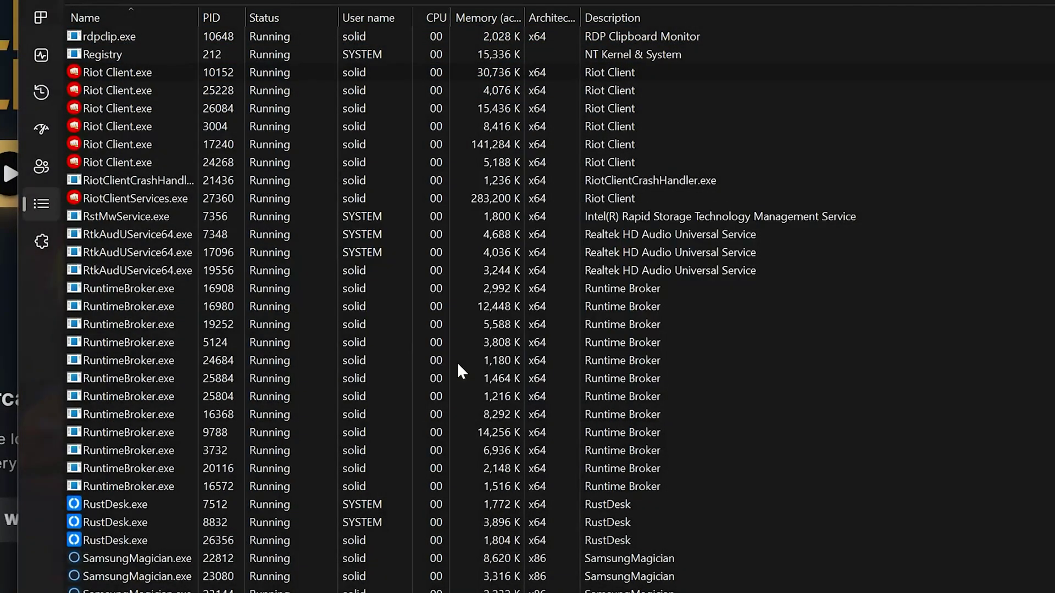
{"action": "right_click", "coordinate": [160, 90]}
{"action": "left_click", "coordinate": [207, 105]}
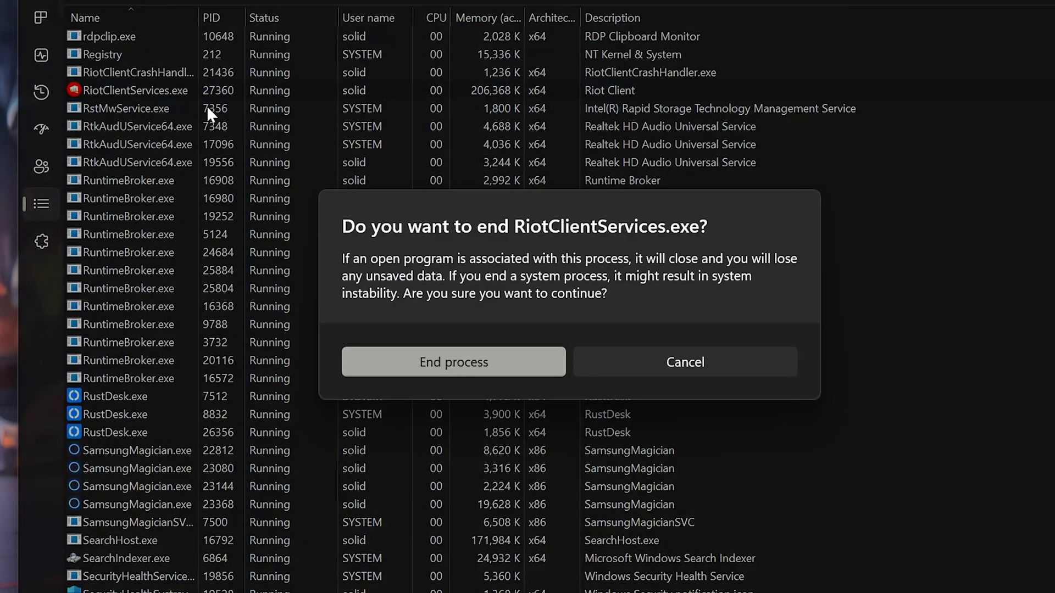
{"action": "left_click", "coordinate": [432, 363]}
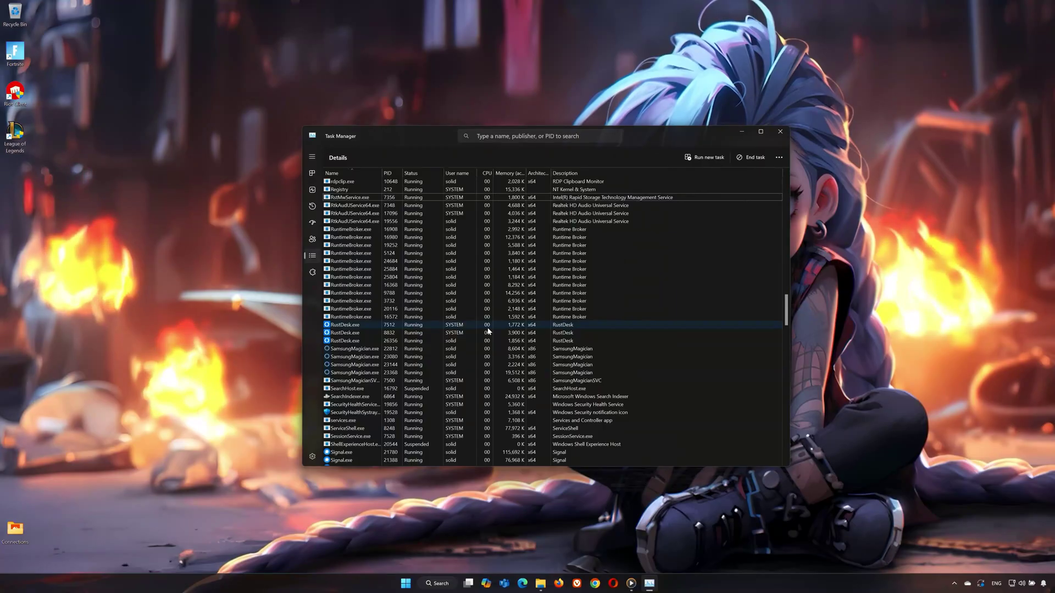
Step: Close Task Manager and browse File Explorer to C:\Riot Games\League of Legends
{"action": "left_click", "coordinate": [780, 131]}
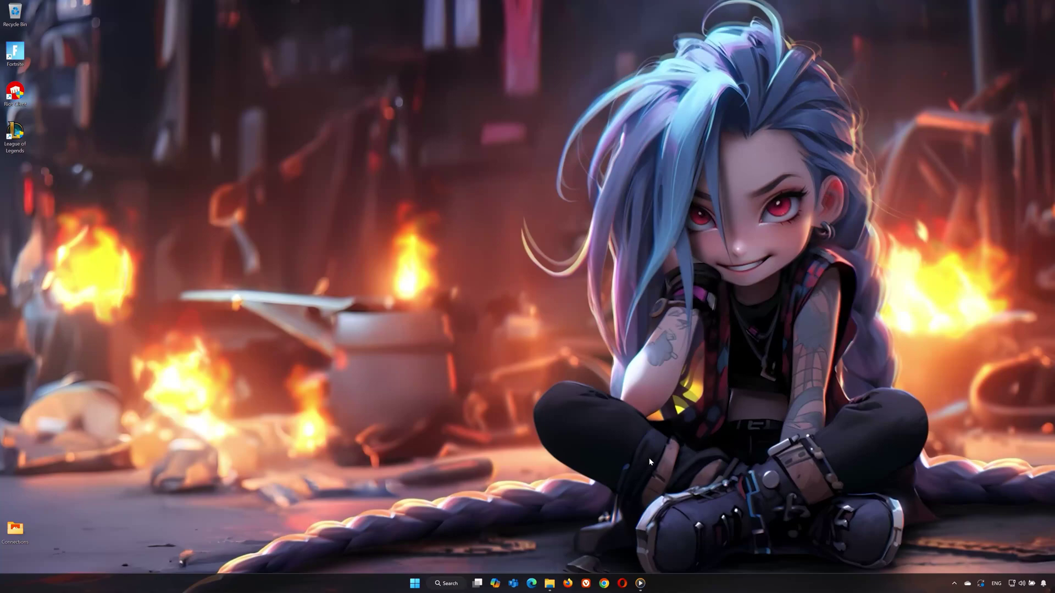
{"action": "left_click", "coordinate": [549, 582]}
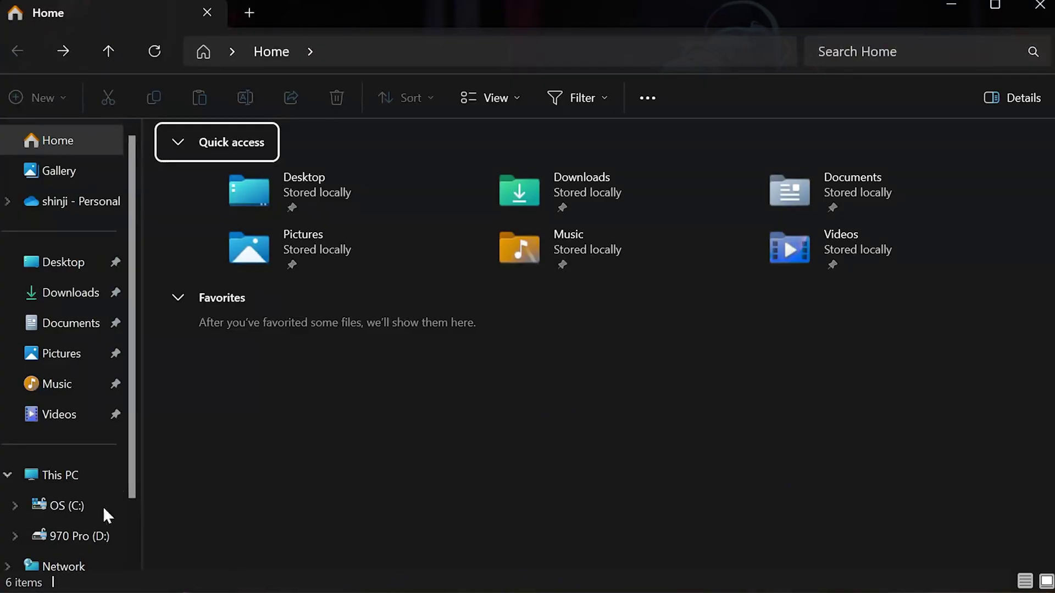
{"action": "left_click", "coordinate": [71, 515]}
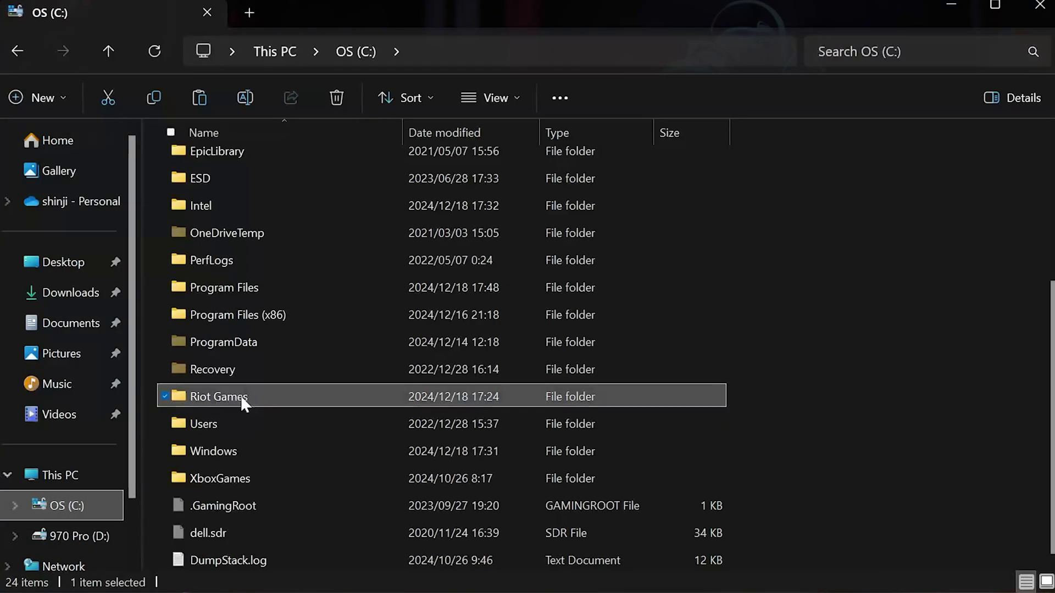
{"action": "double_click", "coordinate": [242, 401]}
{"action": "double_click", "coordinate": [277, 164]}
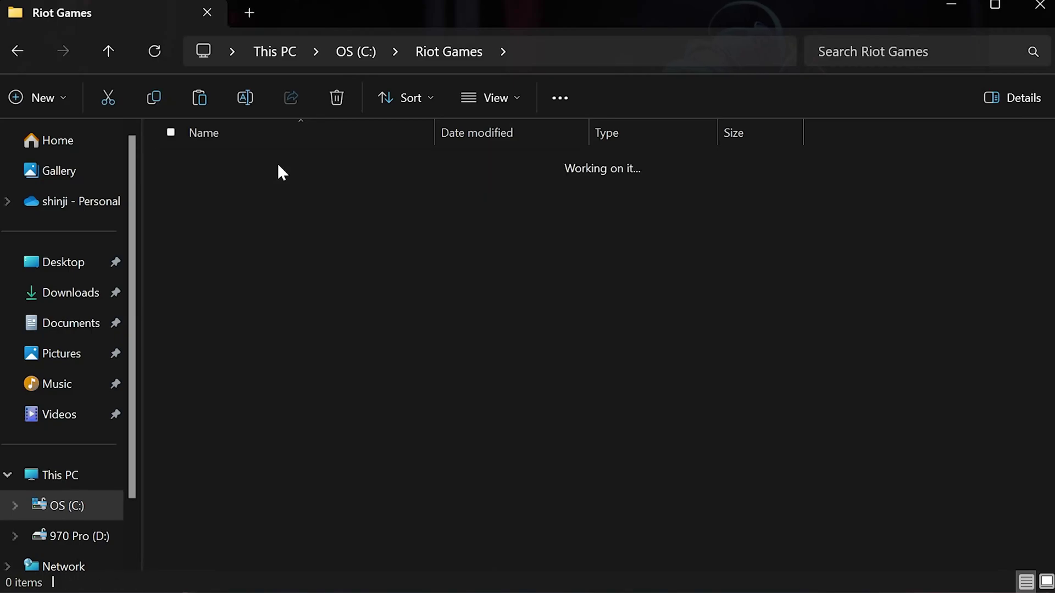
{"action": "scroll", "coordinate": [288, 314], "scroll_direction": "down", "scroll_amount": 10}
{"action": "scroll", "coordinate": [283, 328], "scroll_direction": "down", "scroll_amount": 6}
{"action": "scroll", "coordinate": [281, 332], "scroll_direction": "up", "scroll_amount": 2}
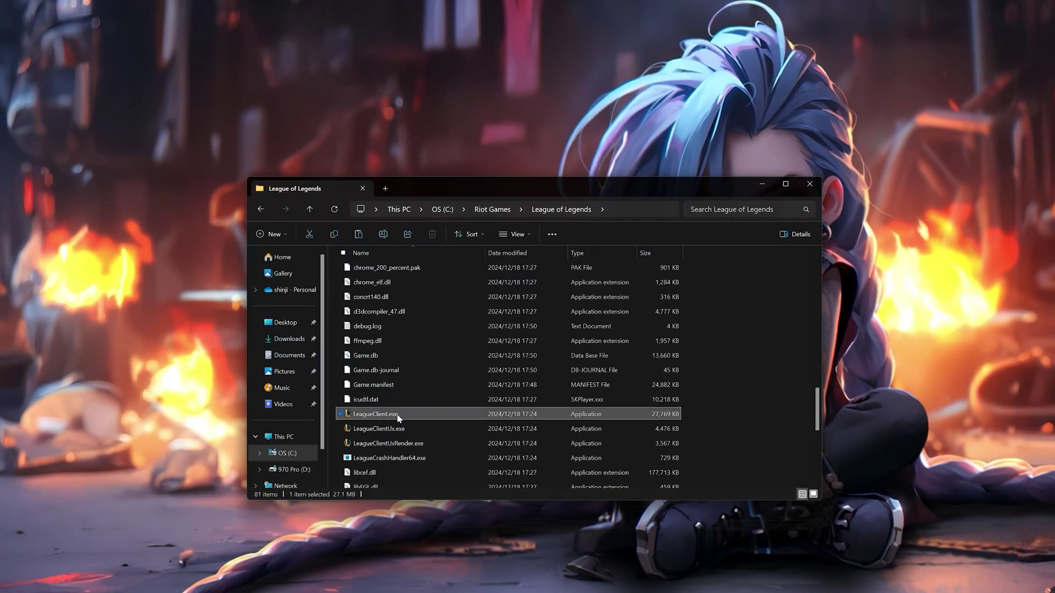
Step: Enable Disable fullscreen optimizations in LeagueClient.exe's Compatibility properties and confirm with OK
{"action": "right_click", "coordinate": [399, 420]}
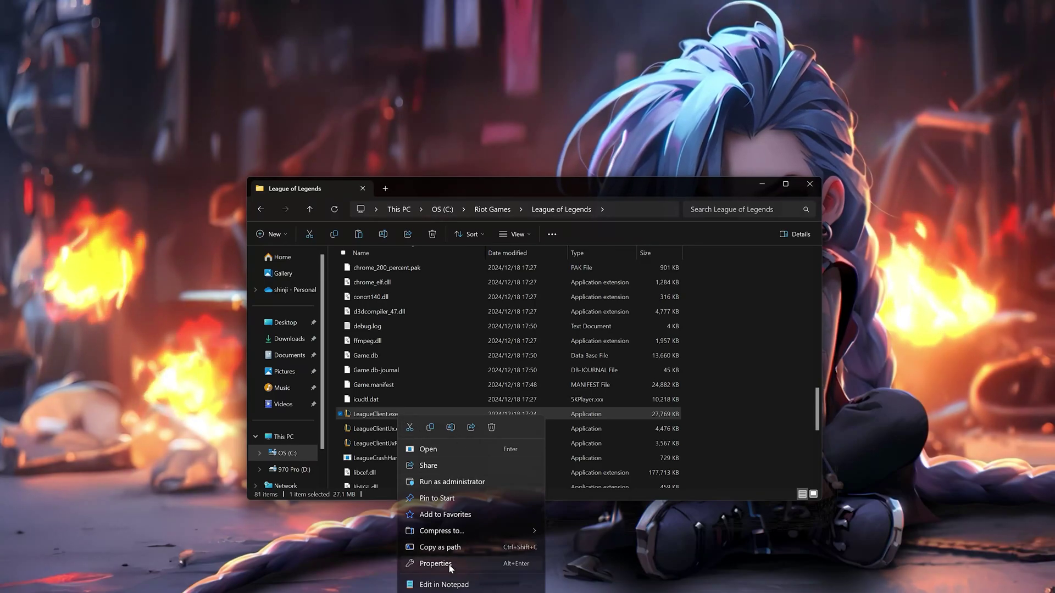
{"action": "left_click", "coordinate": [436, 564]}
{"action": "left_click", "coordinate": [472, 115]}
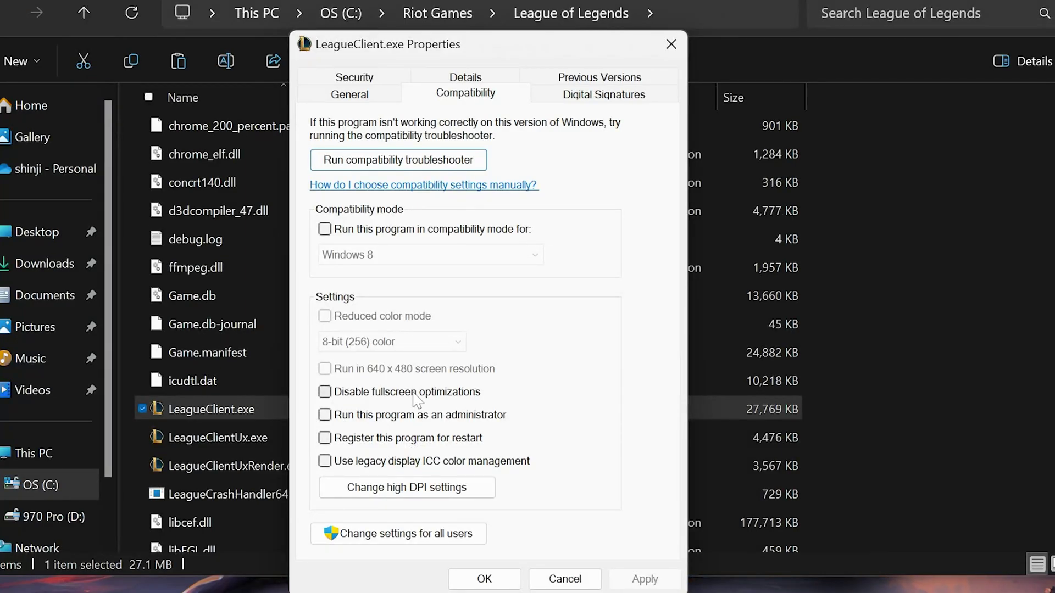
{"action": "left_click", "coordinate": [512, 580]}
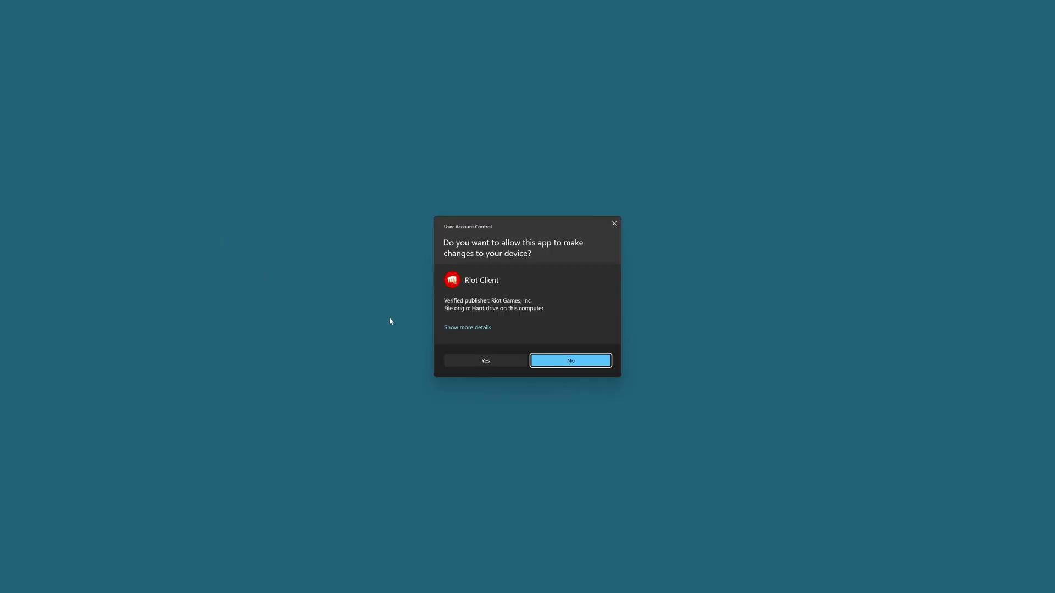
Step: Approve the User Account Control prompt to launch League of Legends
{"action": "left_click", "coordinate": [484, 360]}
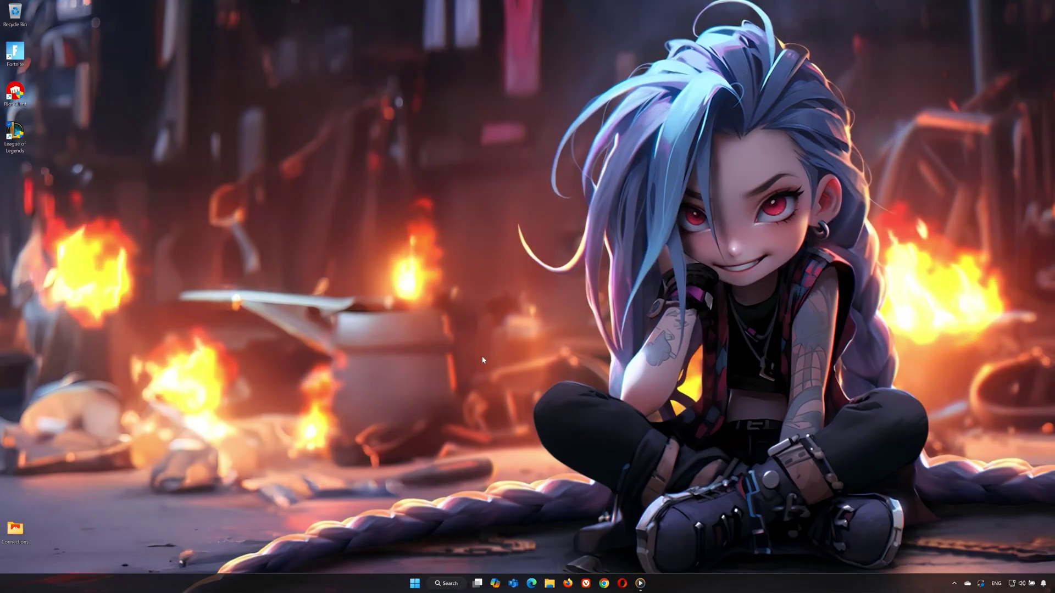